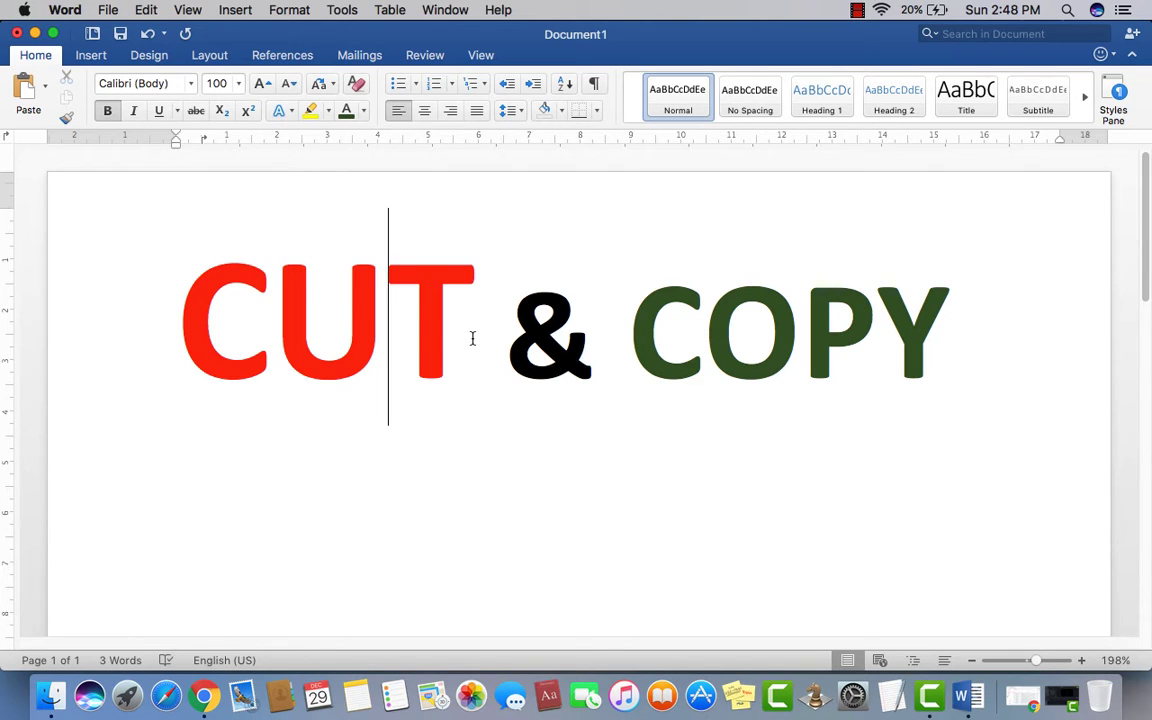
Step: Select and then deselect the title words CUT and COPY
{"action": "left_click_drag", "start_coordinate": [473, 339], "coordinate": [178, 340]}
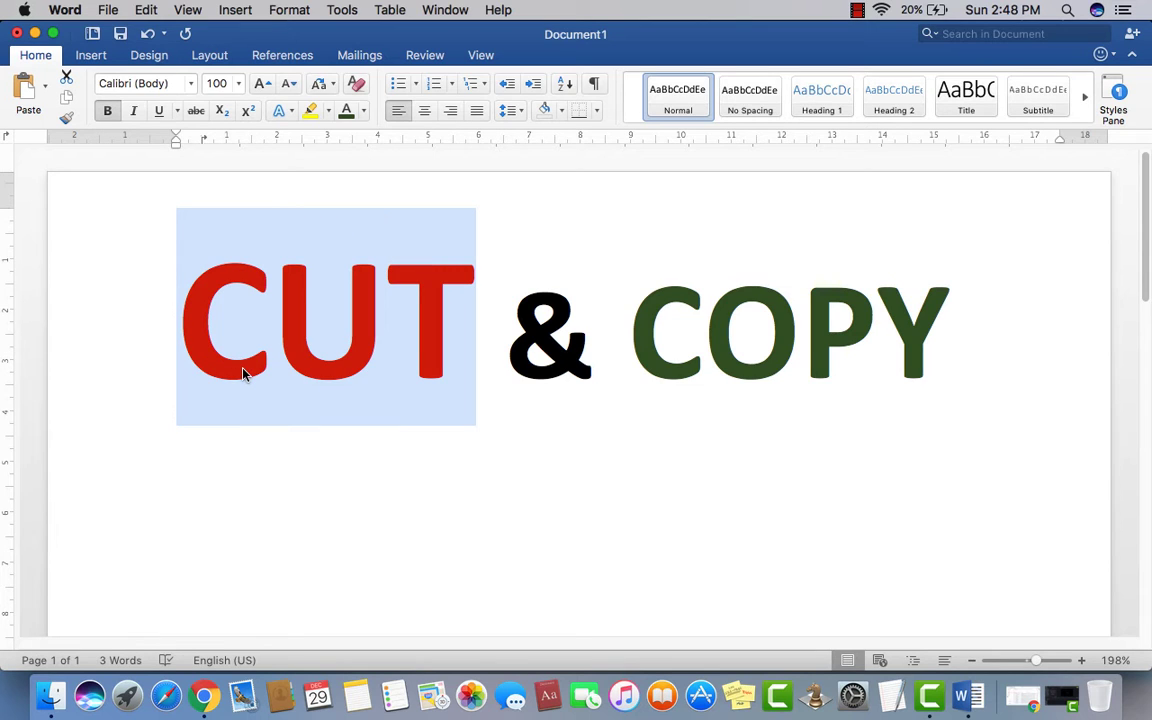
{"action": "left_click", "coordinate": [428, 466]}
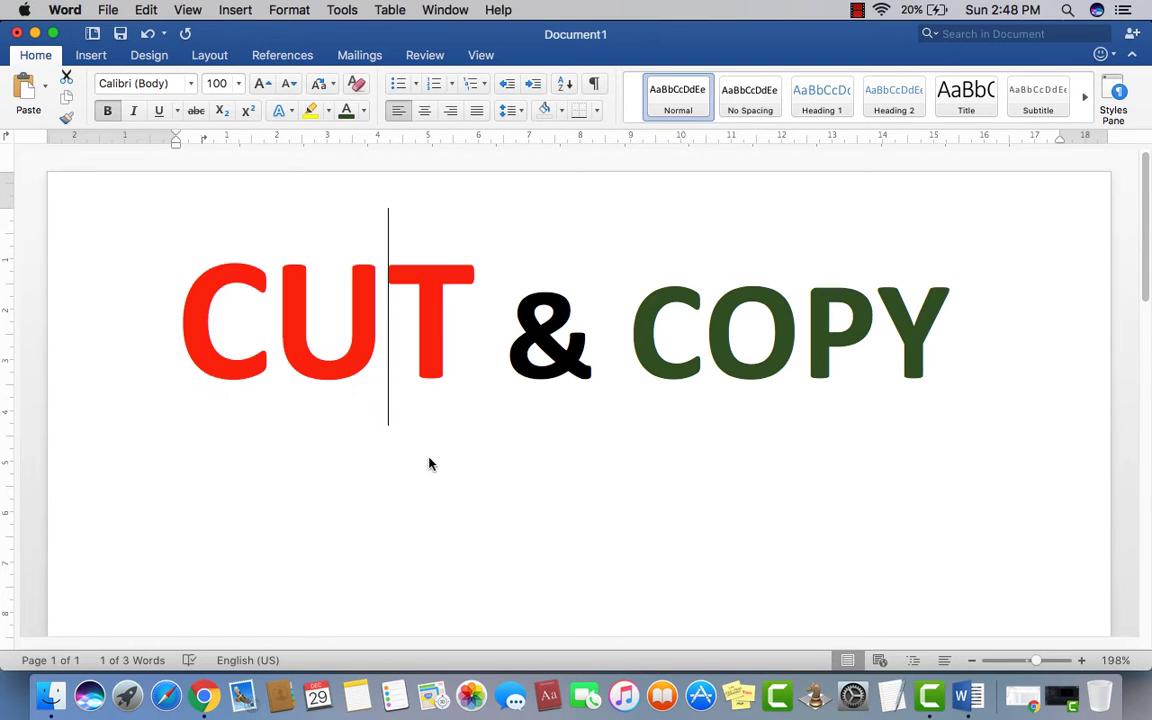
{"action": "left_click_drag", "start_coordinate": [466, 343], "coordinate": [235, 329]}
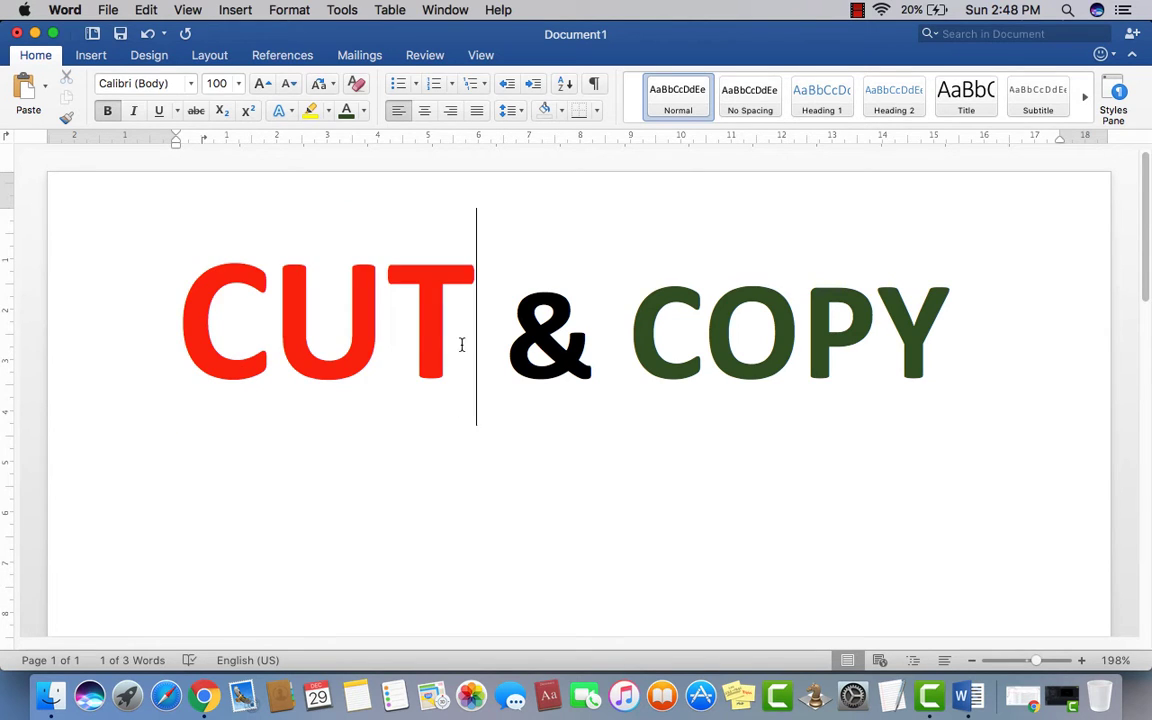
{"action": "left_click", "coordinate": [236, 327]}
{"action": "left_click_drag", "start_coordinate": [630, 332], "coordinate": [941, 332]}
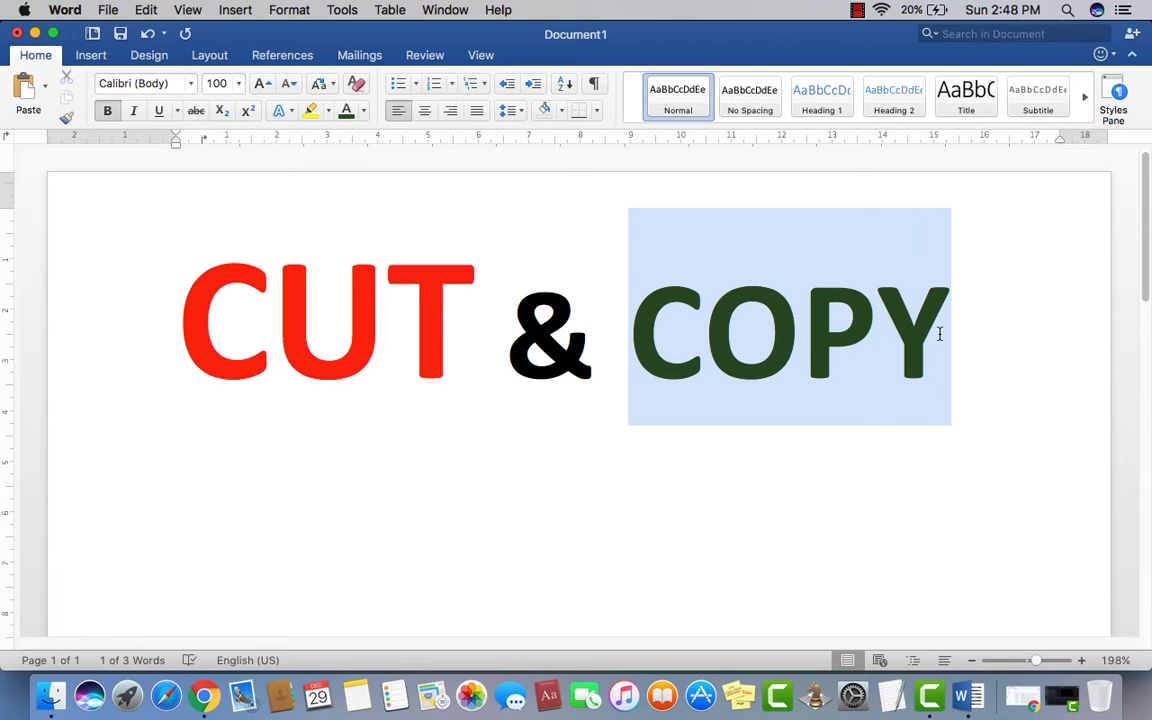
{"action": "left_click", "coordinate": [411, 501]}
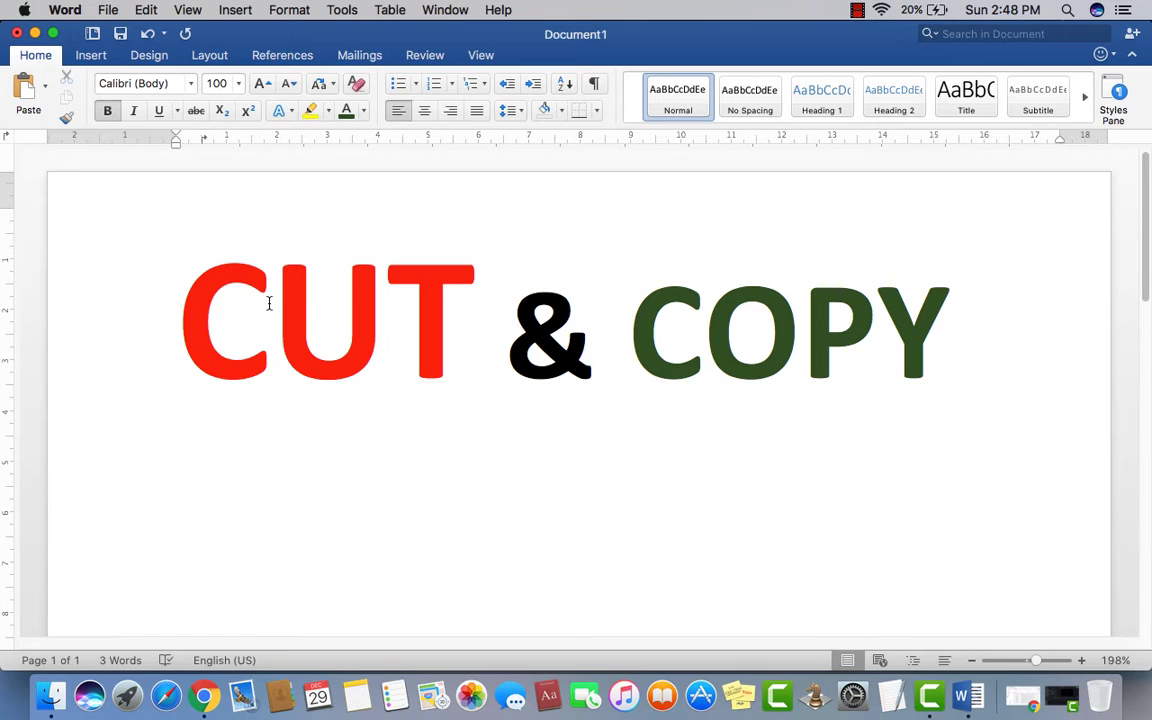
Step: Start a new line below the title with font size 20
{"action": "left_click", "coordinate": [955, 344]}
{"action": "key", "text": "Return"}
{"action": "left_click", "coordinate": [214, 83]}
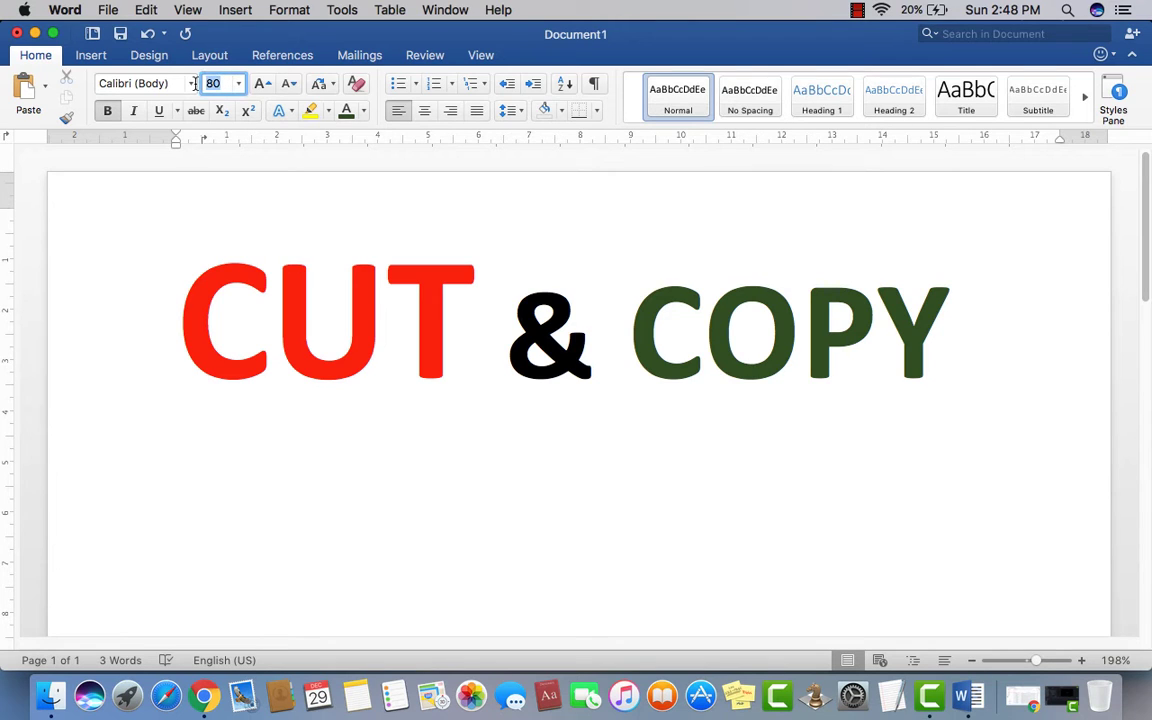
{"action": "type", "text": "2"}
{"action": "key", "text": "Return"}
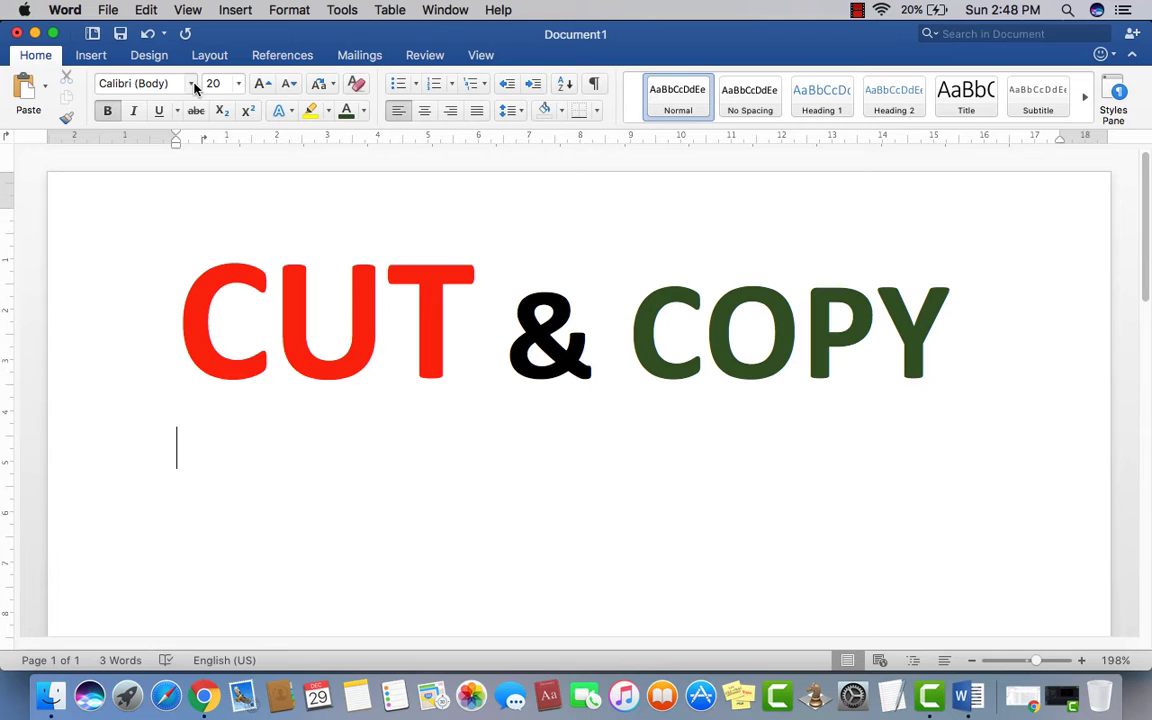
Step: Type the lines 'Ms office word', 'Ms word 2016' and 'Ms word 2007'
{"action": "type", "text": "Ms off"}
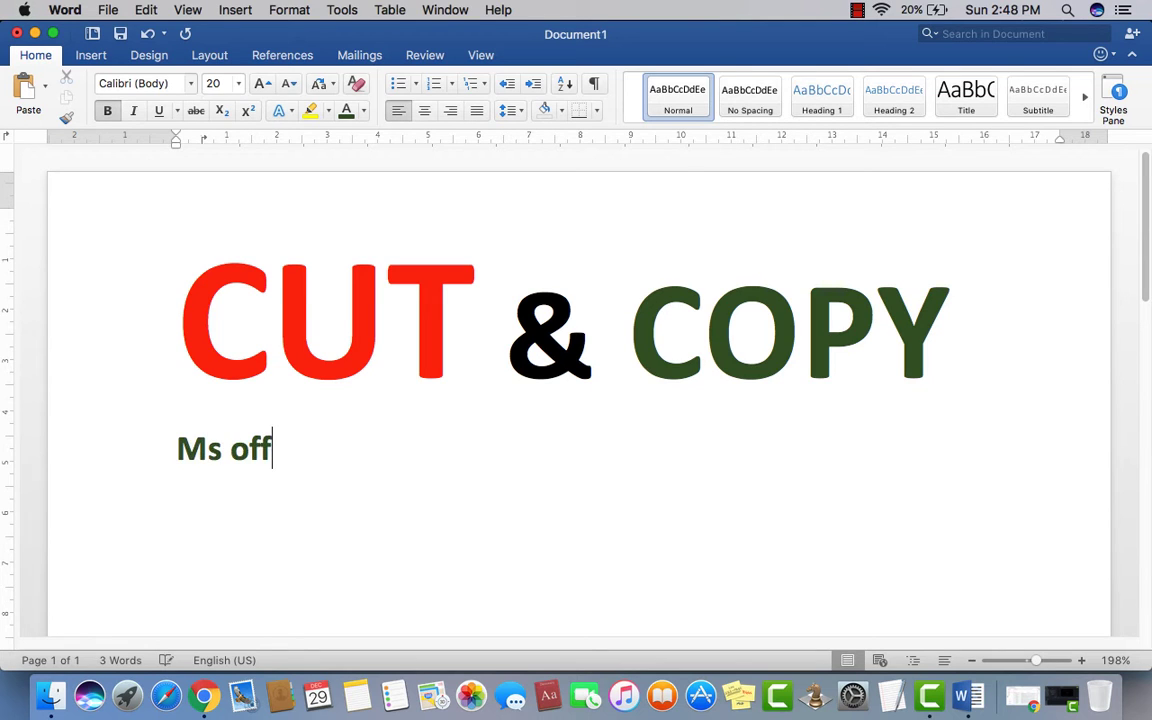
{"action": "type", "text": "ice wor"}
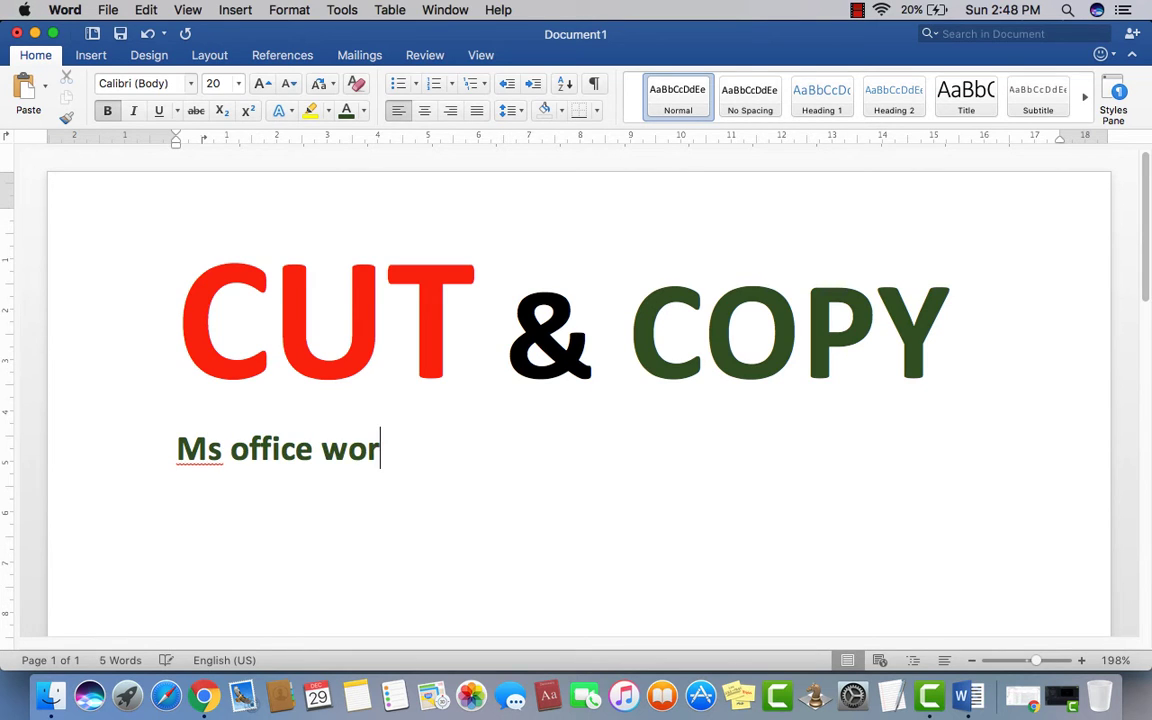
{"action": "type", "text": "d"}
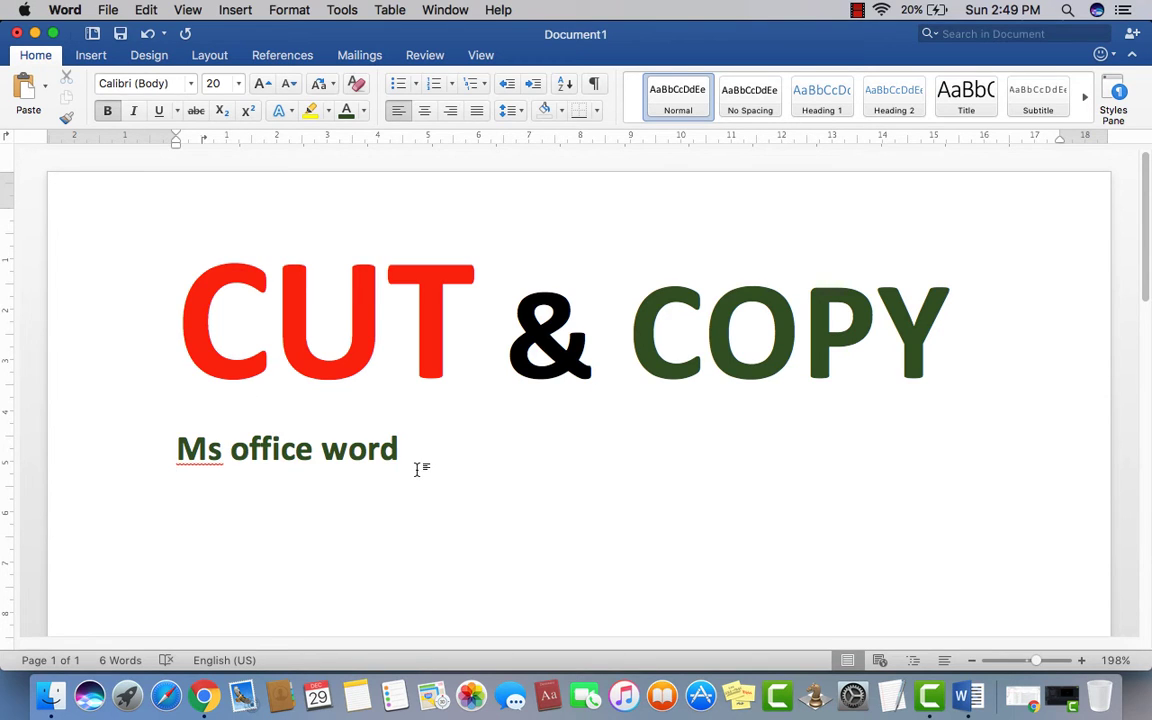
{"action": "key", "text": "Return"}
{"action": "type", "text": "Ms "}
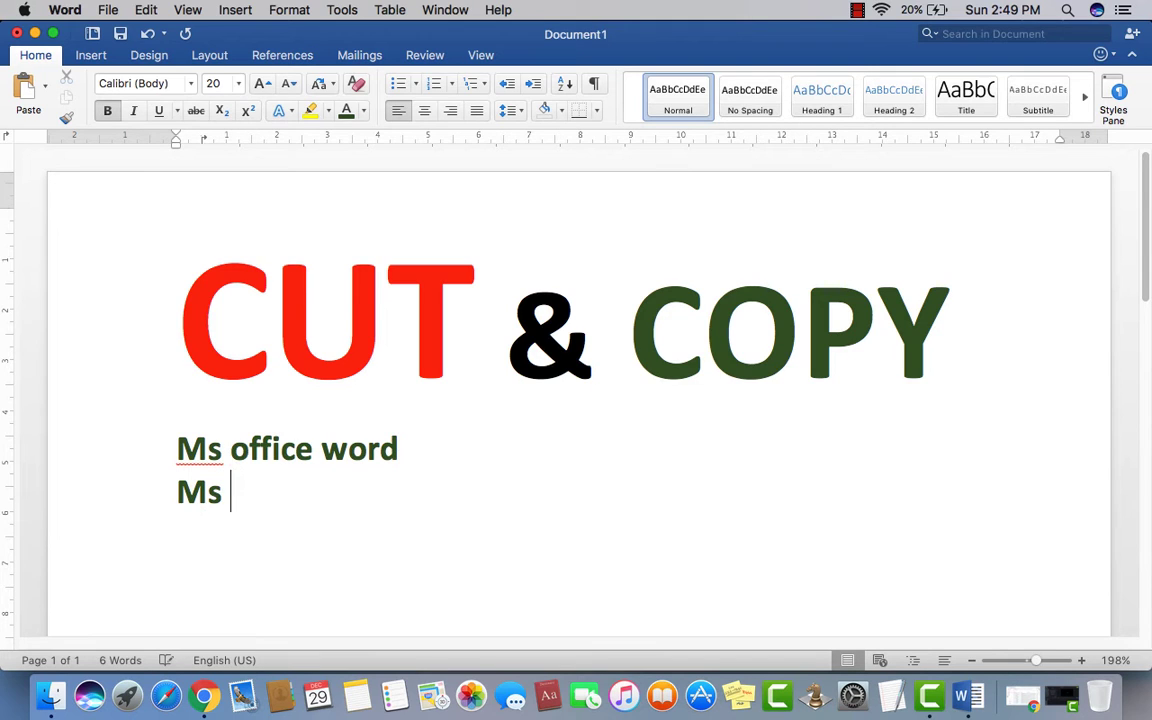
{"action": "type", "text": "word 201"}
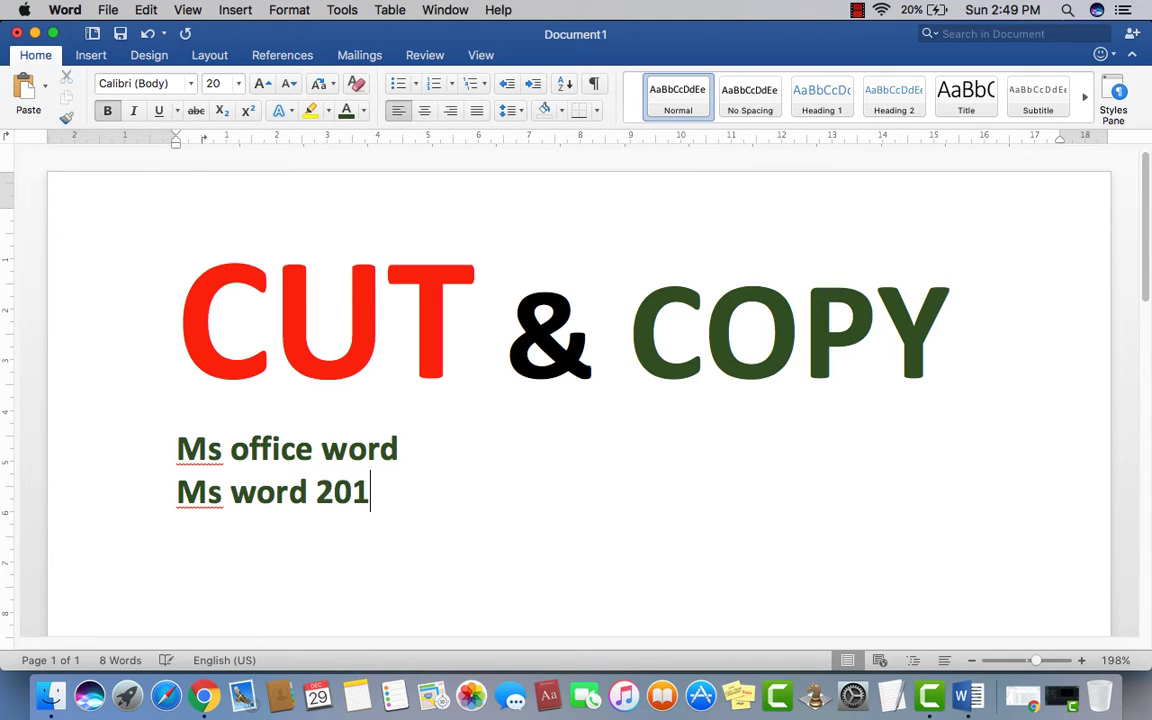
{"action": "type", "text": "6 "}
{"action": "type", "text": "Ms wor"}
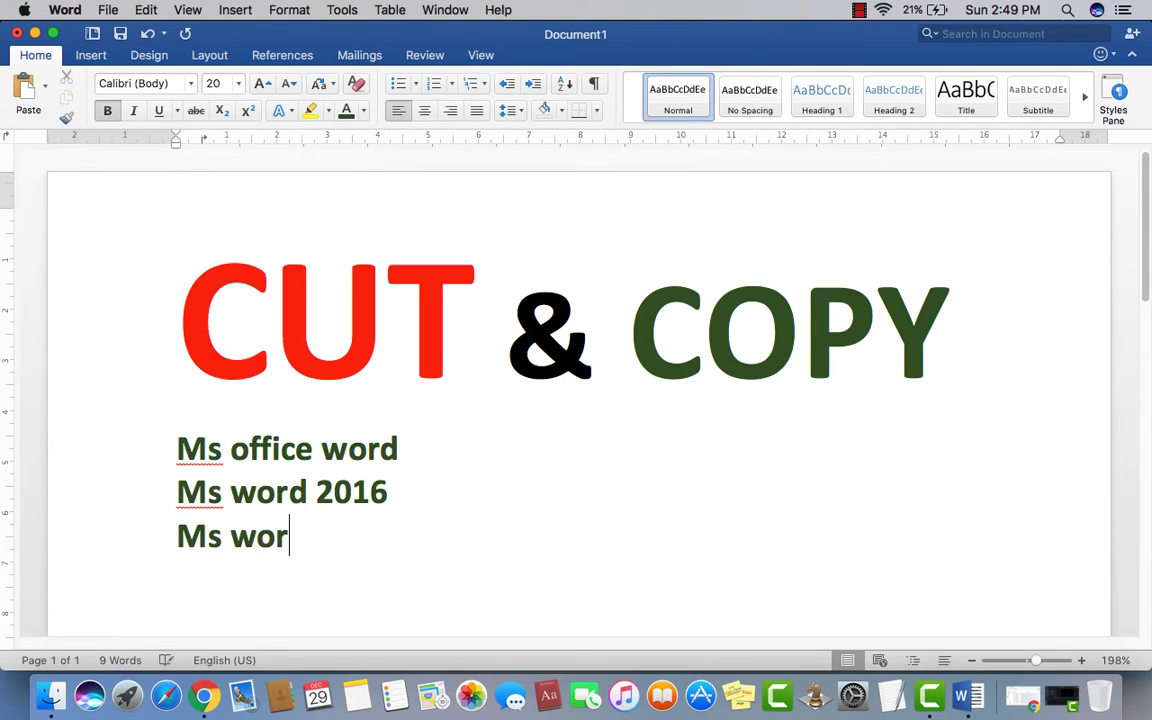
{"action": "type", "text": "d "}
{"action": "type", "text": "2007"}
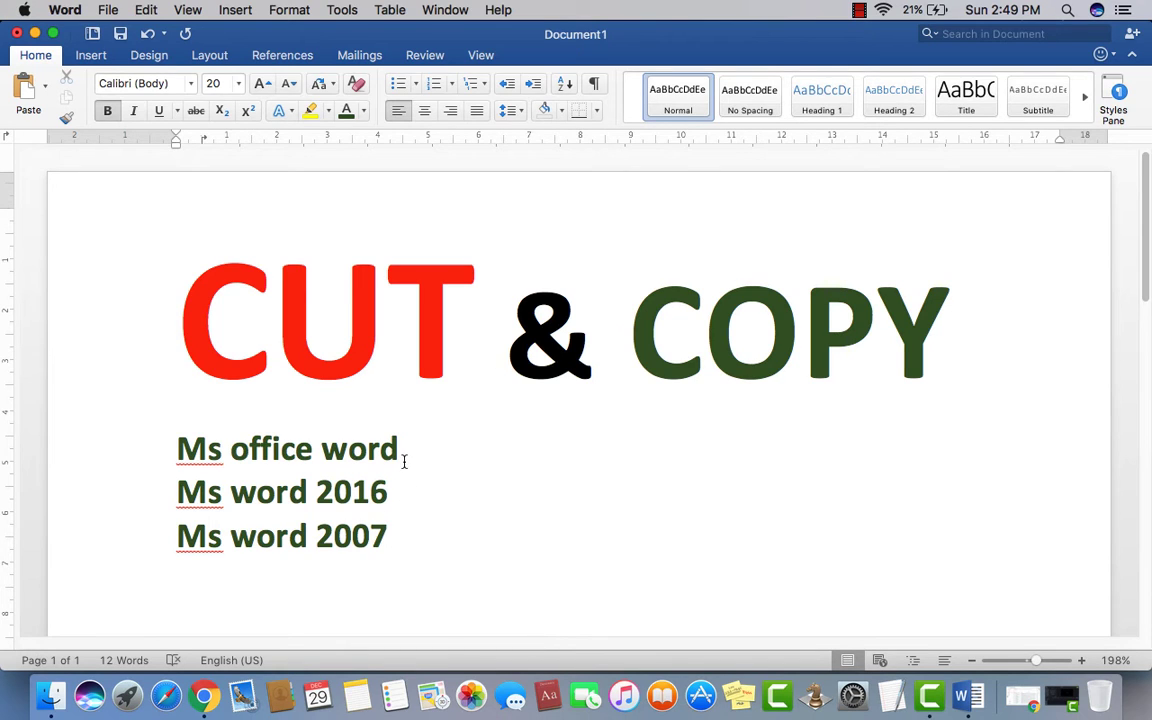
{"action": "left_click_drag", "start_coordinate": [404, 461], "coordinate": [189, 460]}
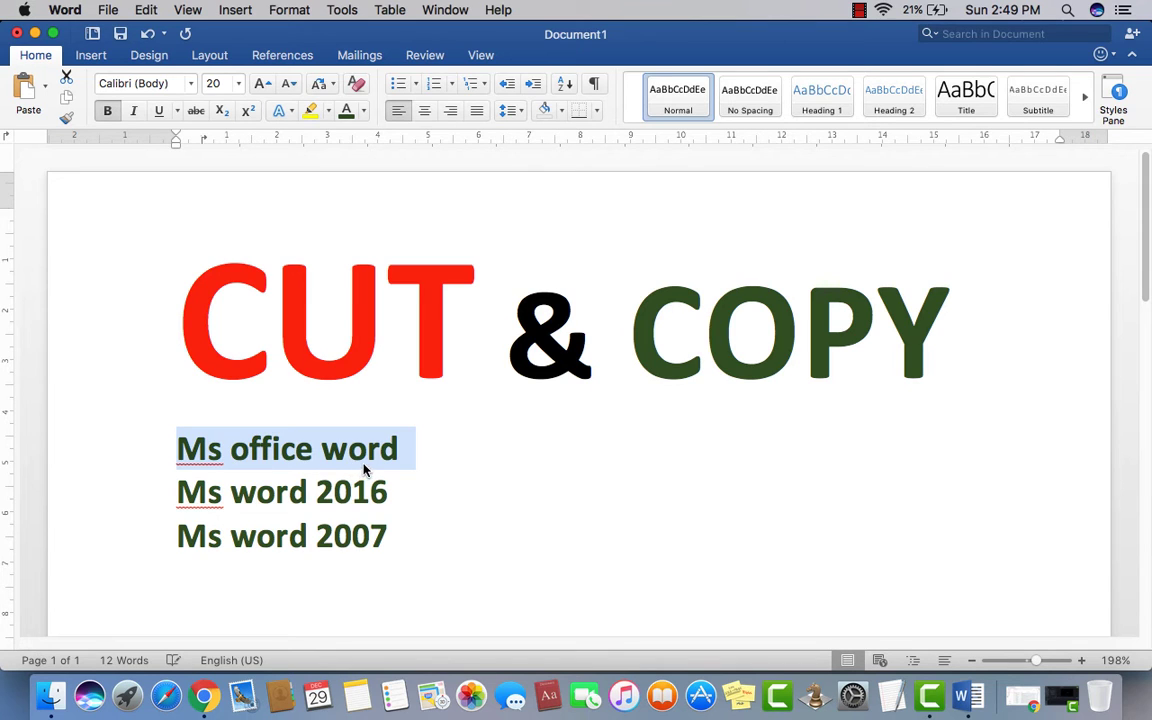
{"action": "left_click", "coordinate": [179, 588]}
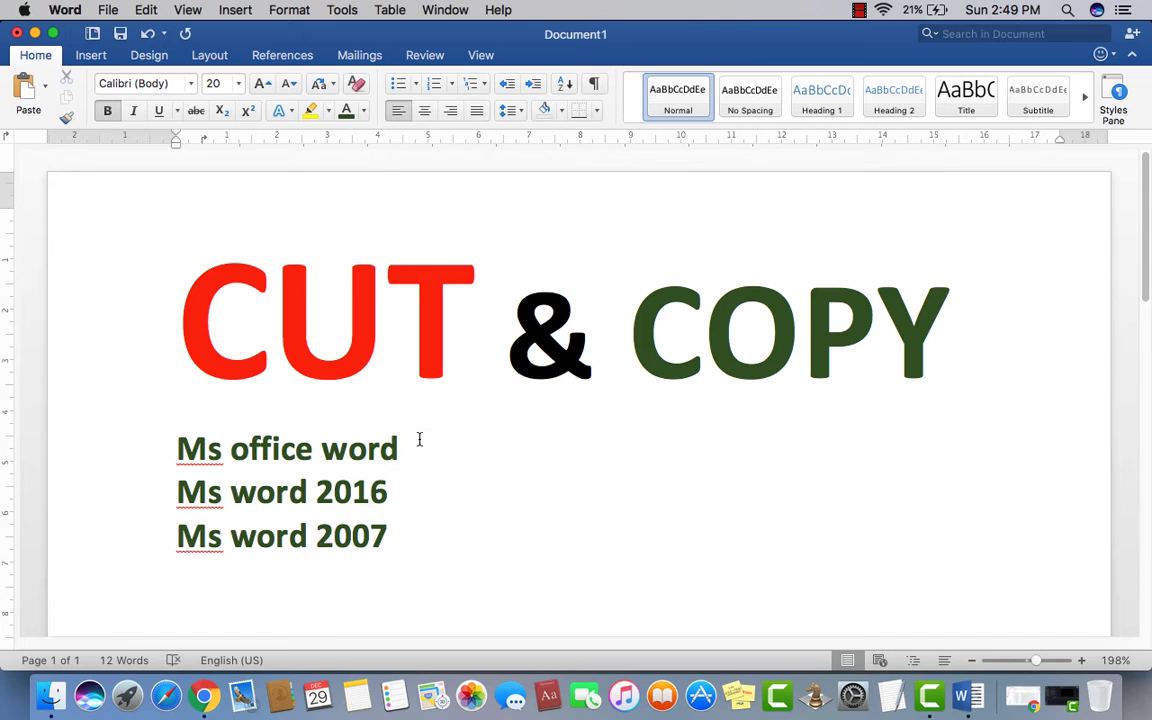
{"action": "left_click_drag", "start_coordinate": [412, 448], "coordinate": [186, 432]}
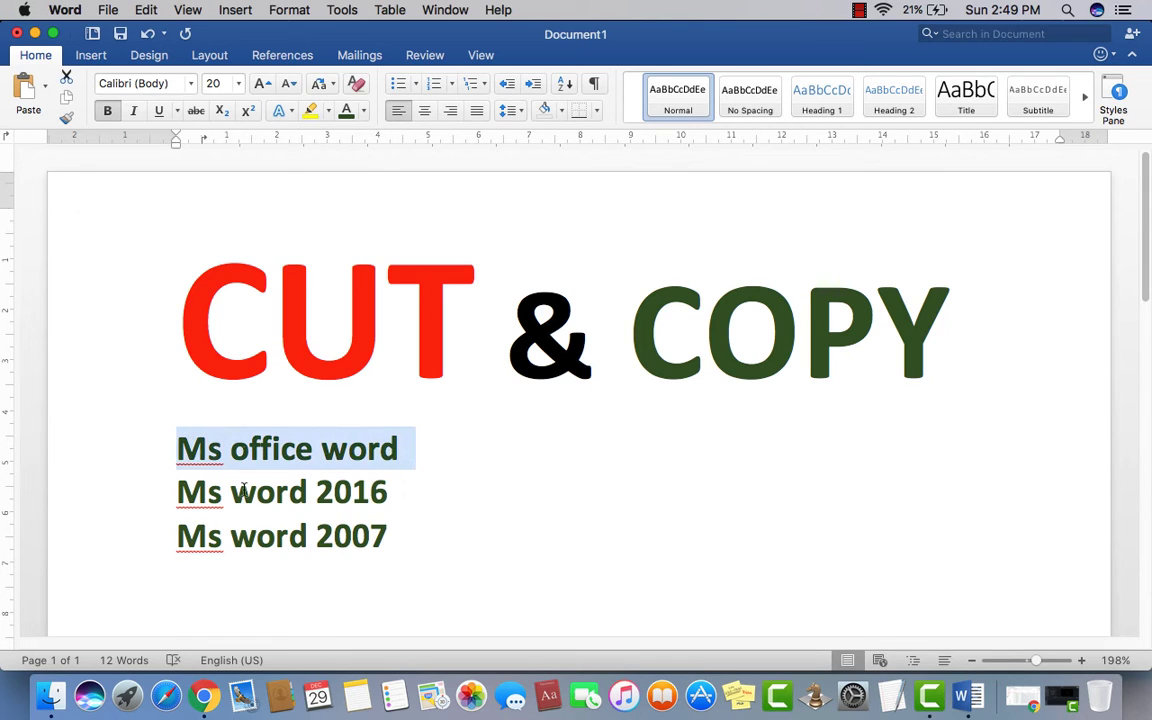
{"action": "left_click", "coordinate": [252, 446]}
{"action": "key", "text": "Down"}
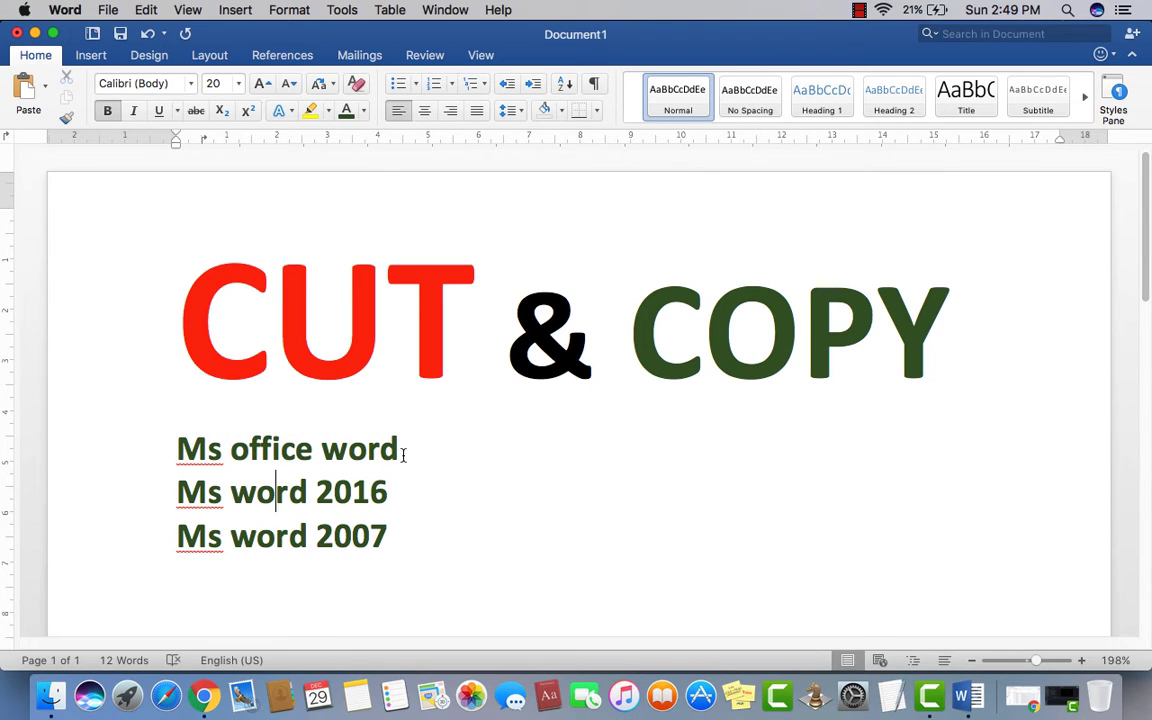
{"action": "left_click_drag", "start_coordinate": [402, 455], "coordinate": [178, 452]}
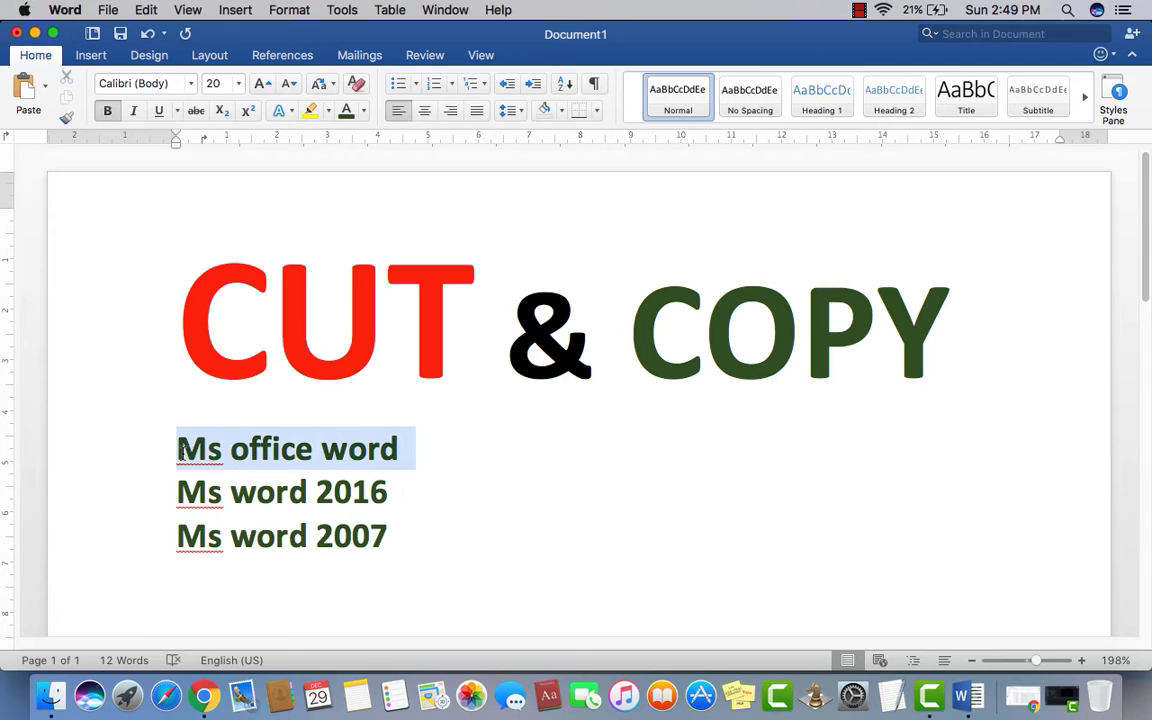
{"action": "key", "text": "super+x"}
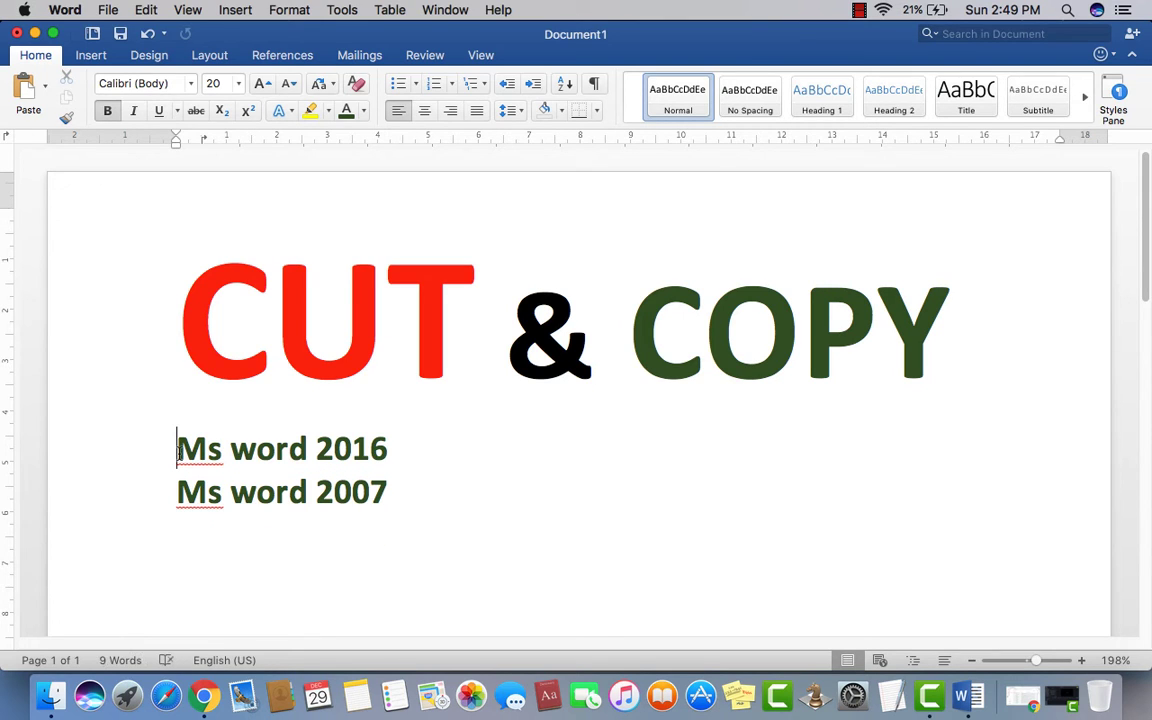
{"action": "key", "text": "Down"}
{"action": "key", "text": "shift+alt+Right"}
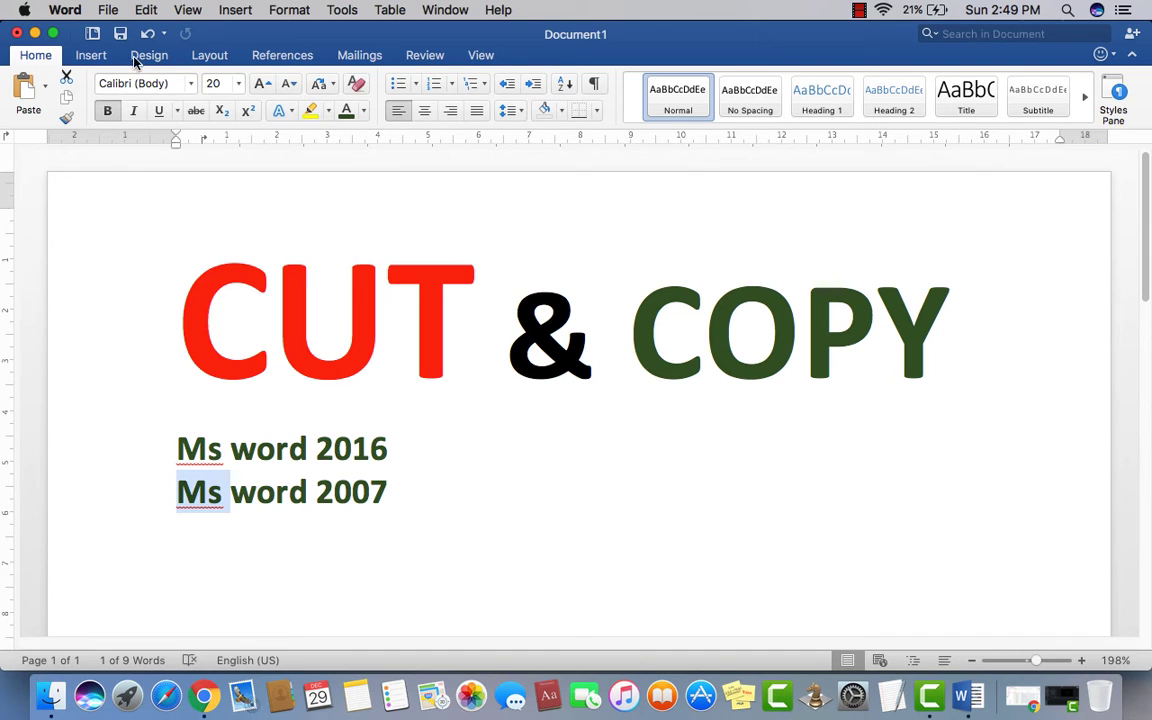
{"action": "left_click", "coordinate": [147, 35]}
{"action": "left_click", "coordinate": [468, 527]}
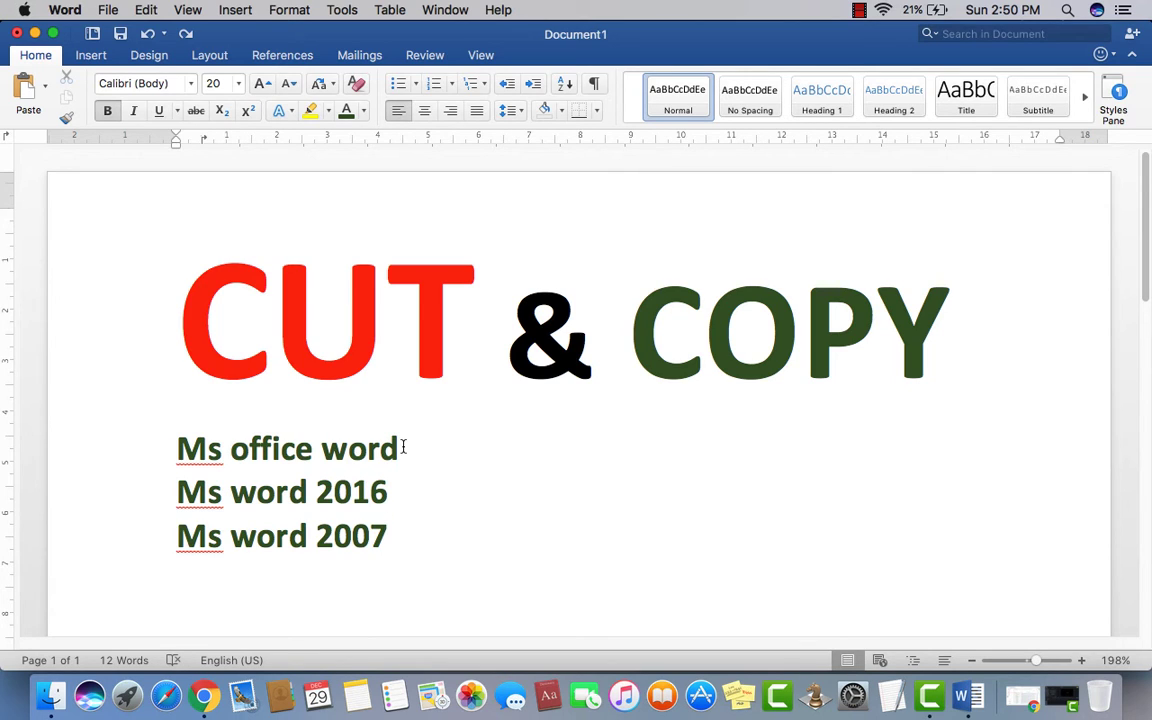
Step: Cut the 'Ms office word' line and paste it on a new line after 'Ms word 2007'
{"action": "left_click_drag", "start_coordinate": [408, 448], "coordinate": [193, 450]}
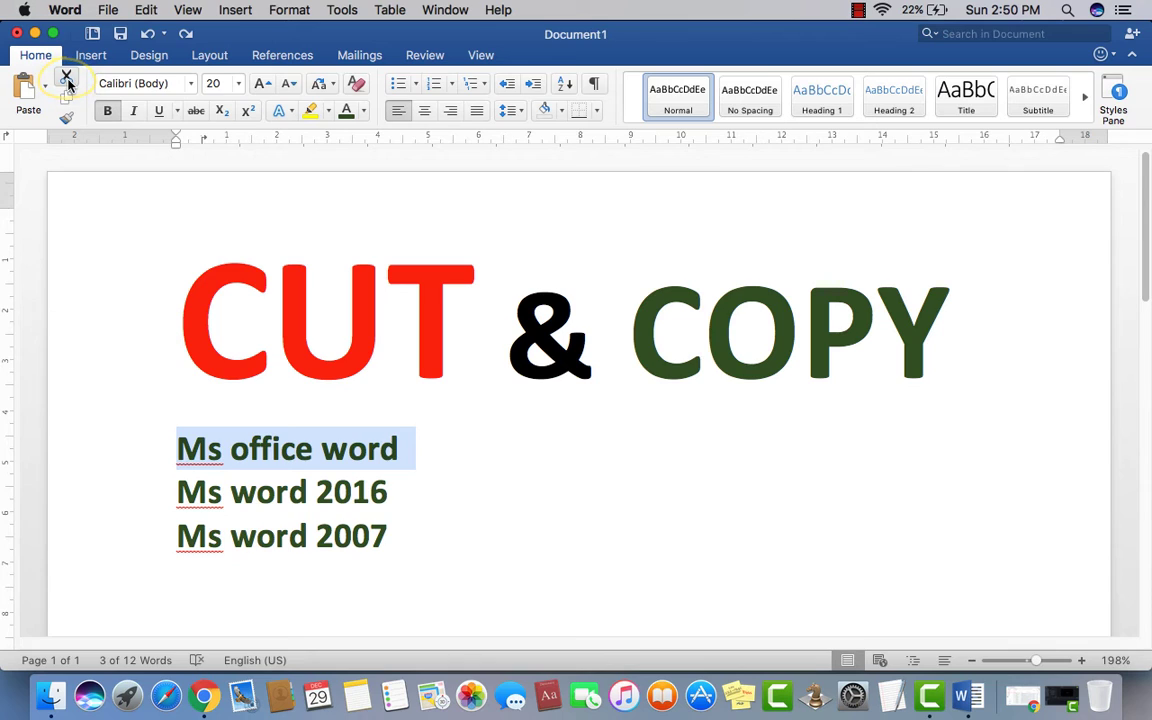
{"action": "left_click", "coordinate": [67, 82]}
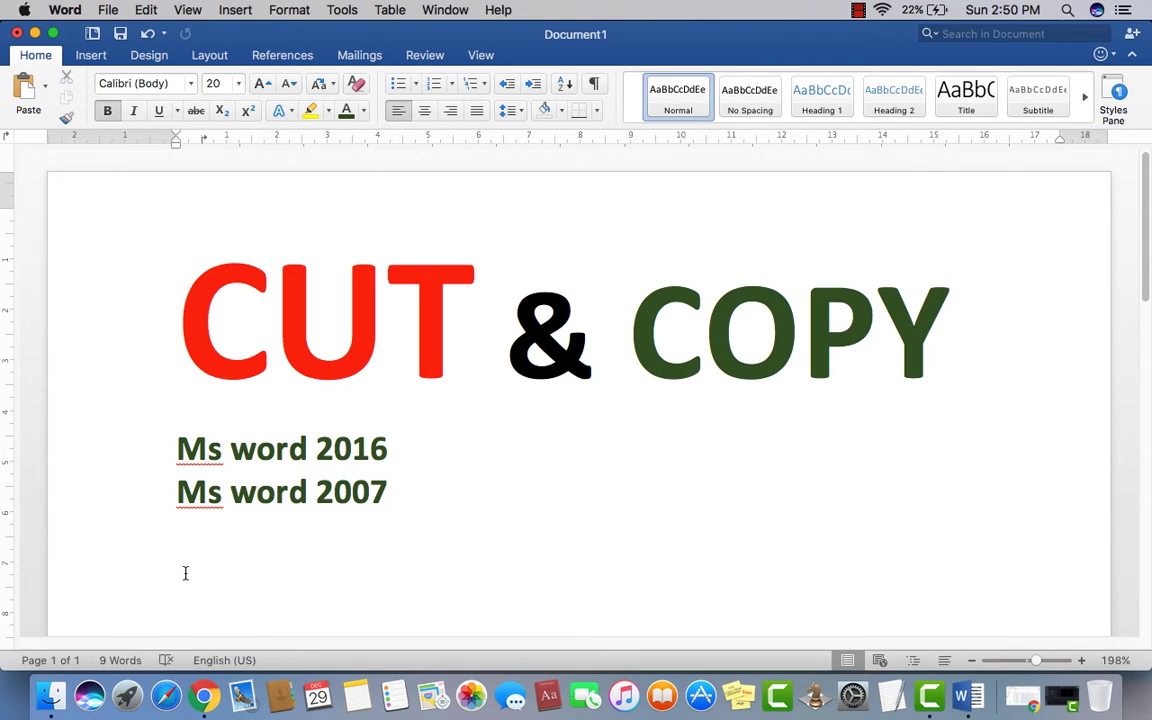
{"action": "key", "text": "shift+Down"}
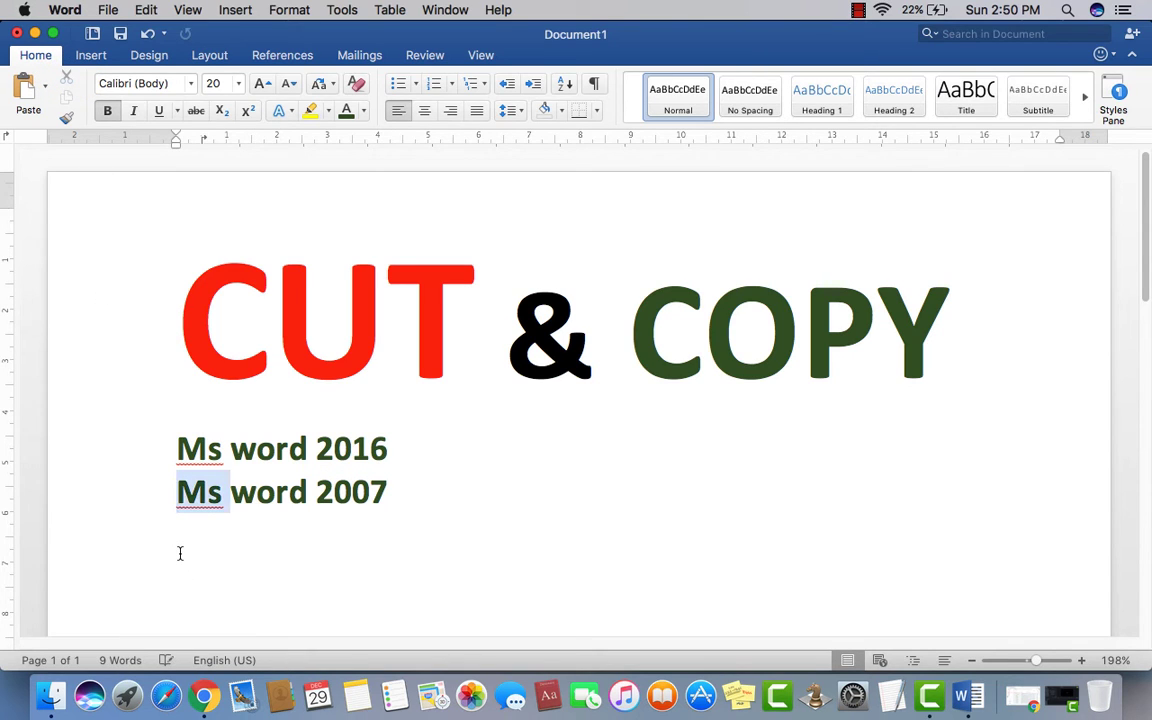
{"action": "left_click", "coordinate": [177, 533]}
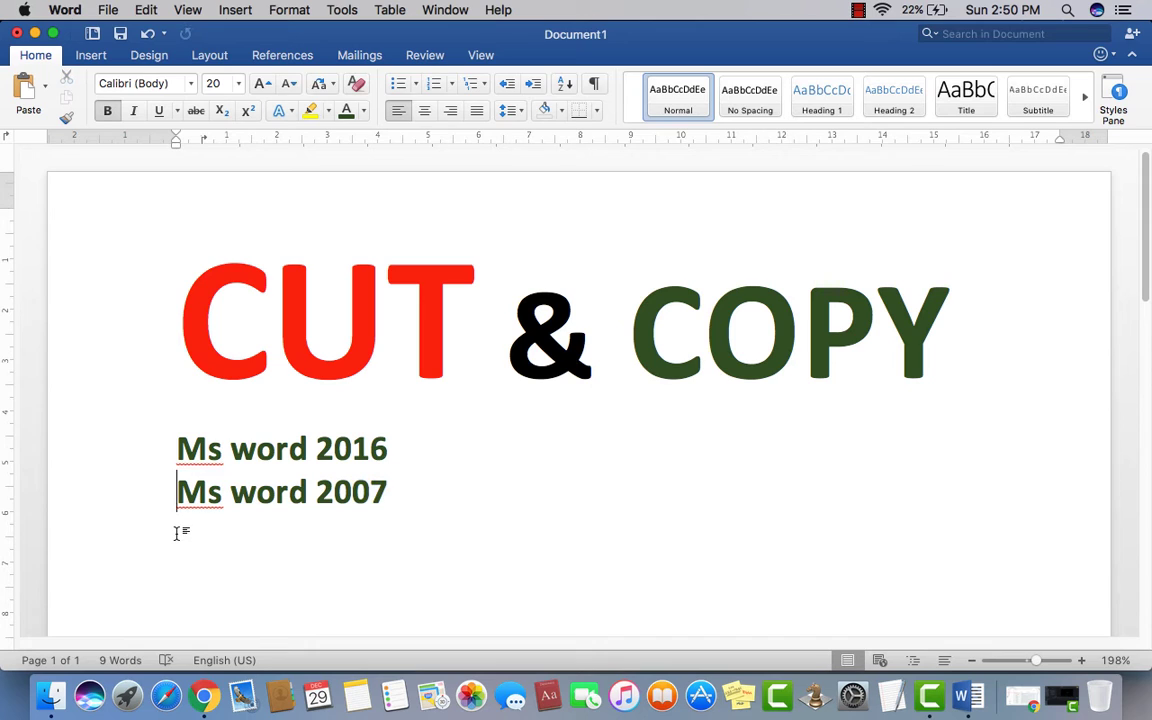
{"action": "left_click", "coordinate": [396, 493]}
{"action": "key", "text": "Return"}
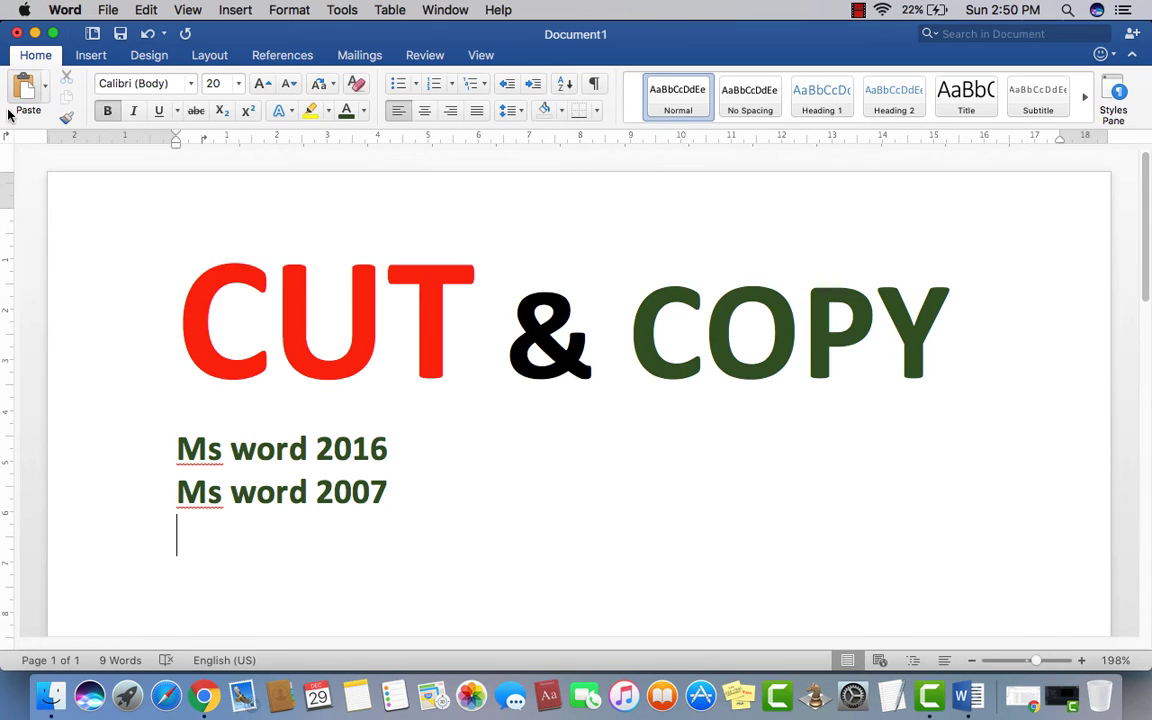
{"action": "left_click", "coordinate": [24, 90]}
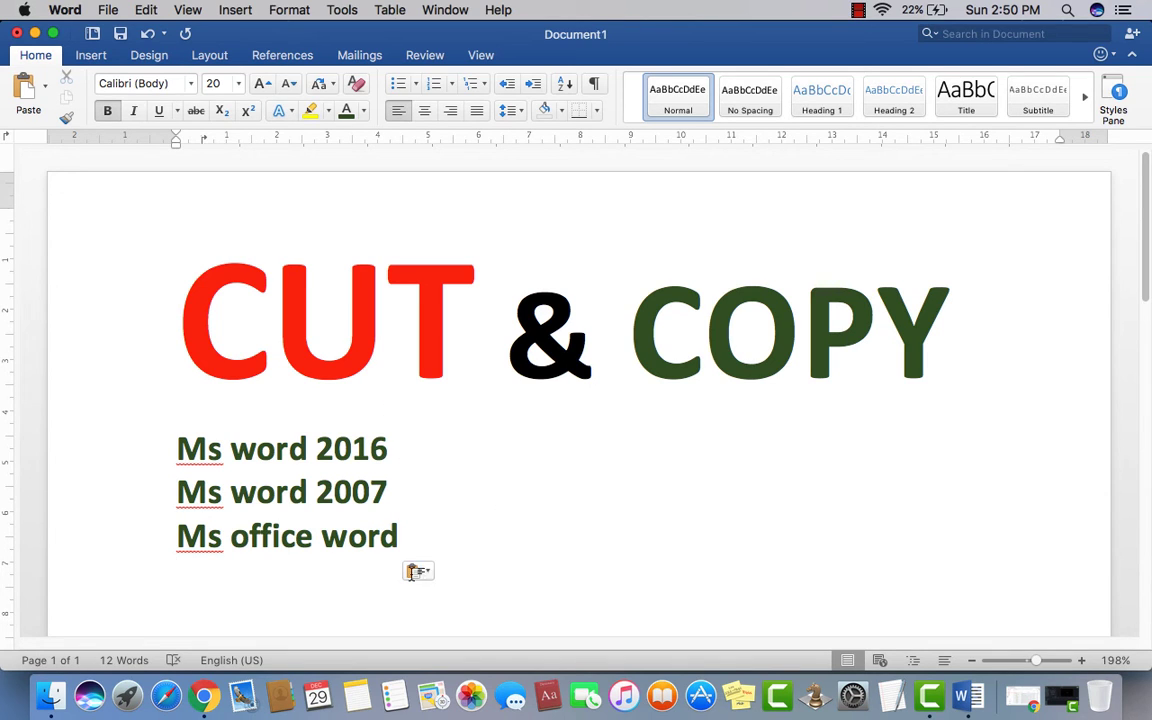
Step: Insert an empty line above 'Ms word 2016' and type 'Format 1' on it
{"action": "left_click", "coordinate": [175, 449]}
{"action": "key", "text": "Return"}
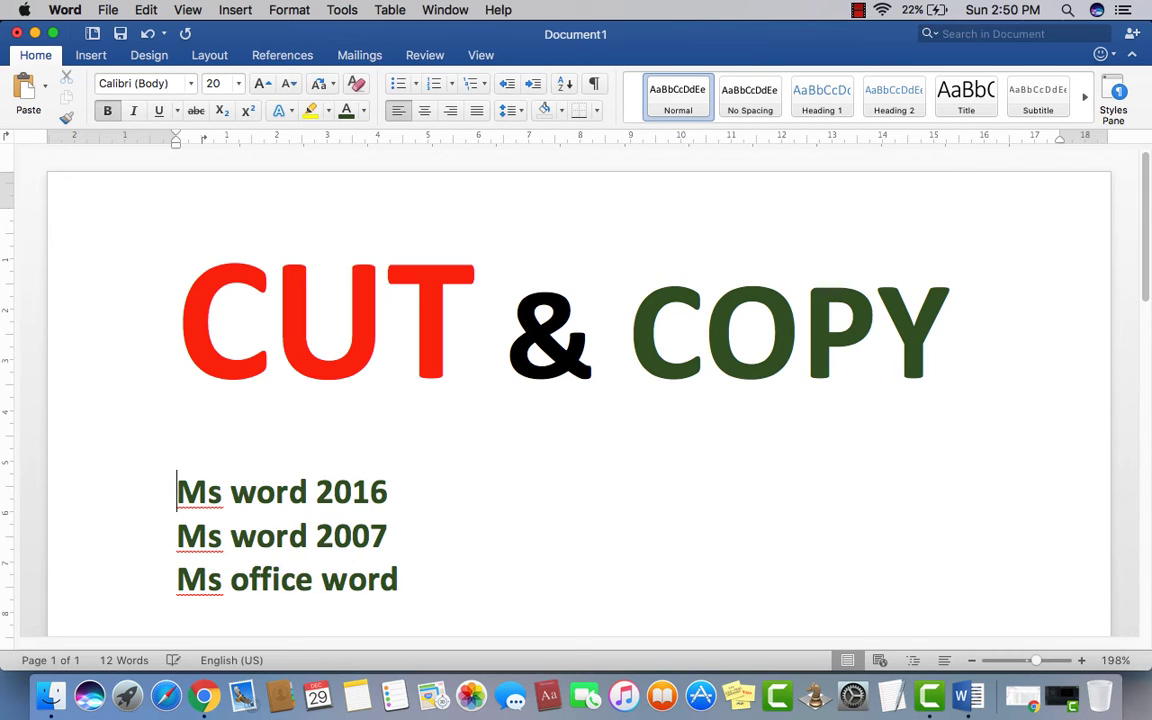
{"action": "left_click", "coordinate": [177, 447]}
{"action": "type", "text": "Format"}
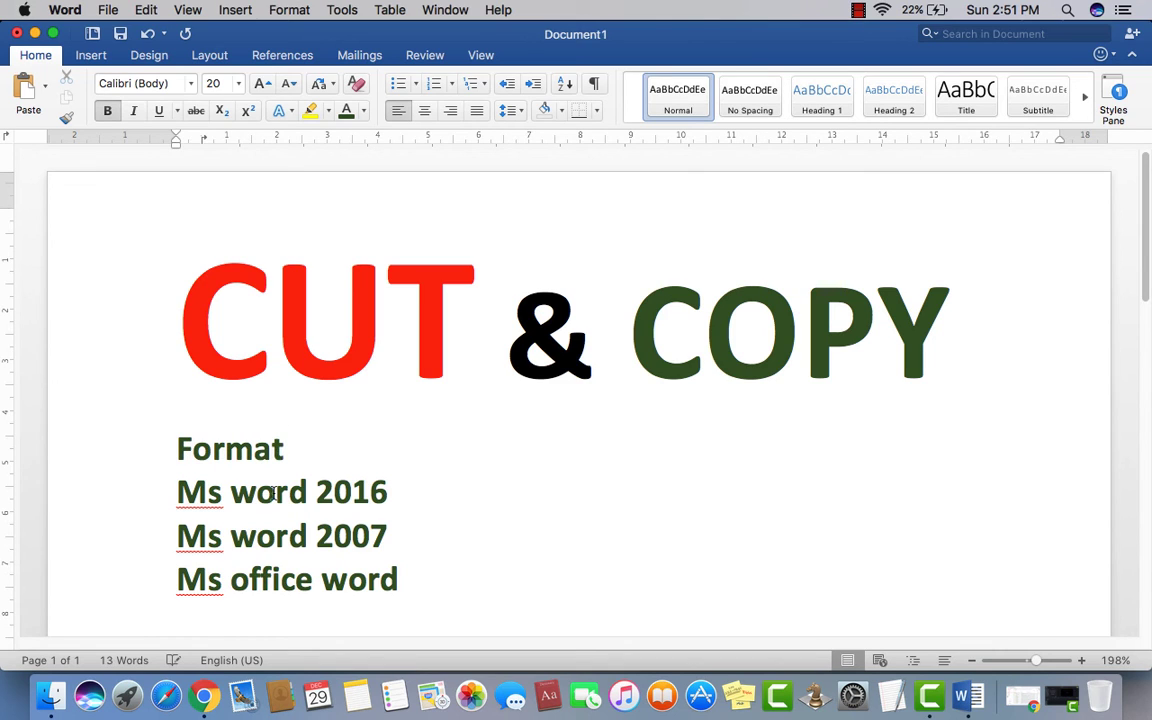
{"action": "type", "text": " 1"}
Step: Copy 'Format 1', paste it above 'Ms word 2007', and renumber it 'Format 2'
{"action": "left_click_drag", "start_coordinate": [316, 449], "coordinate": [202, 452]}
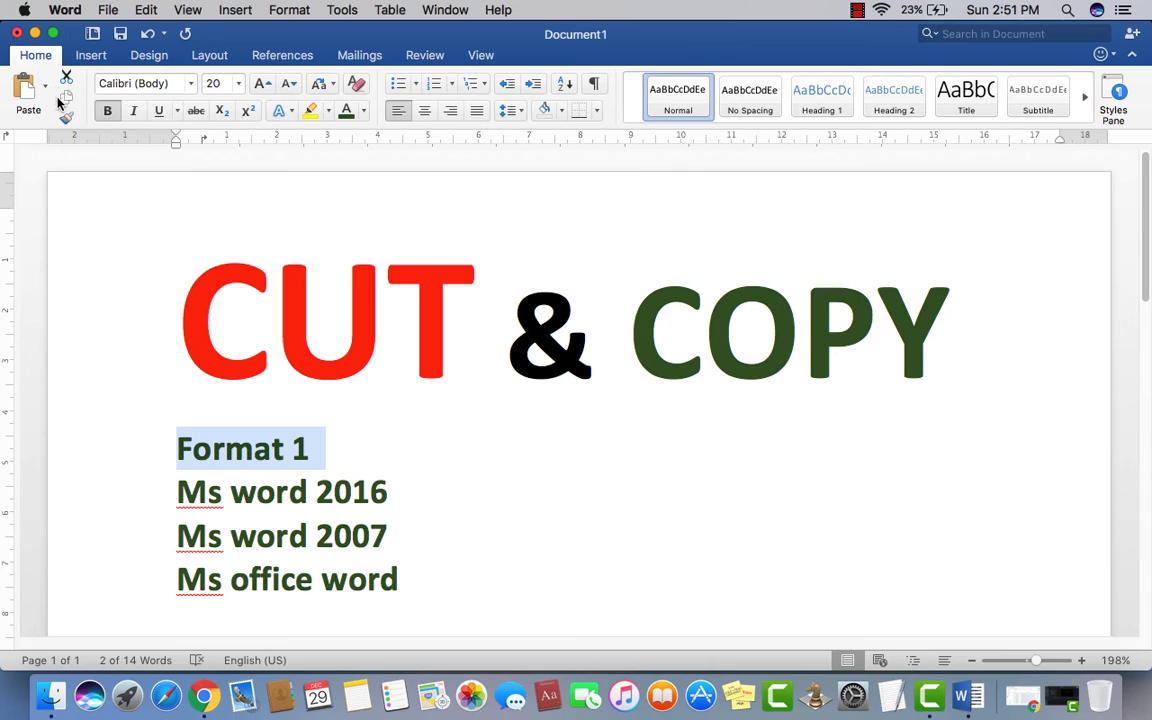
{"action": "left_click", "coordinate": [62, 99]}
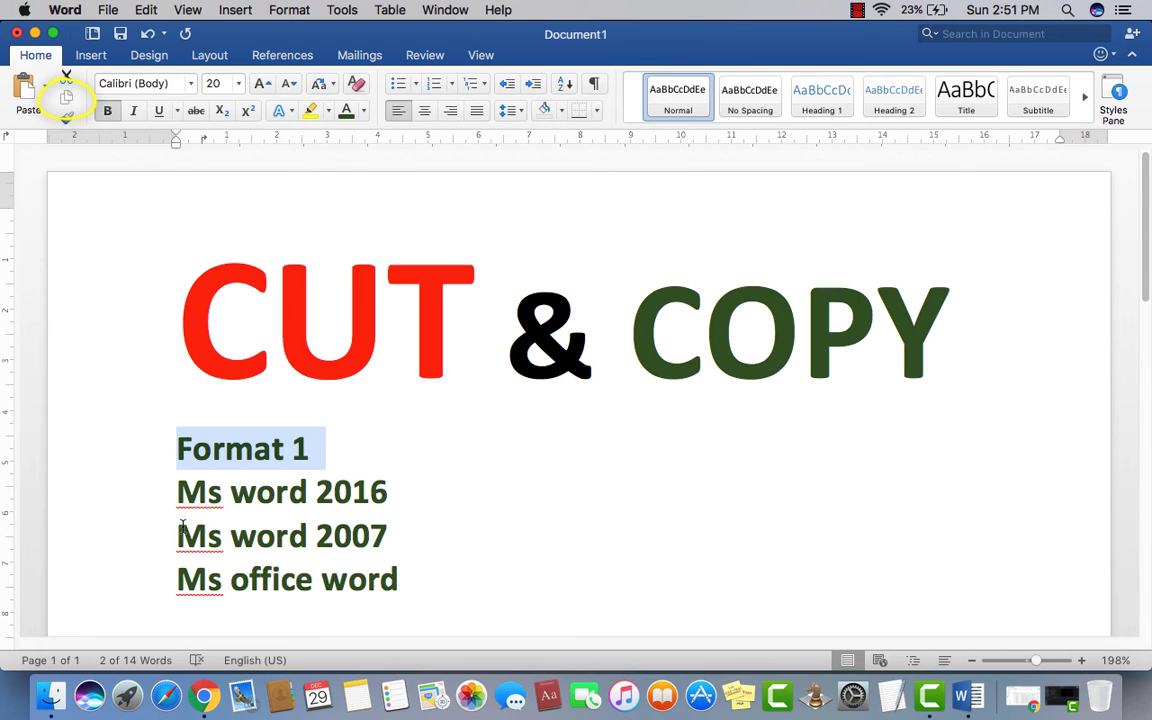
{"action": "left_click", "coordinate": [181, 530]}
{"action": "left_click", "coordinate": [36, 91]}
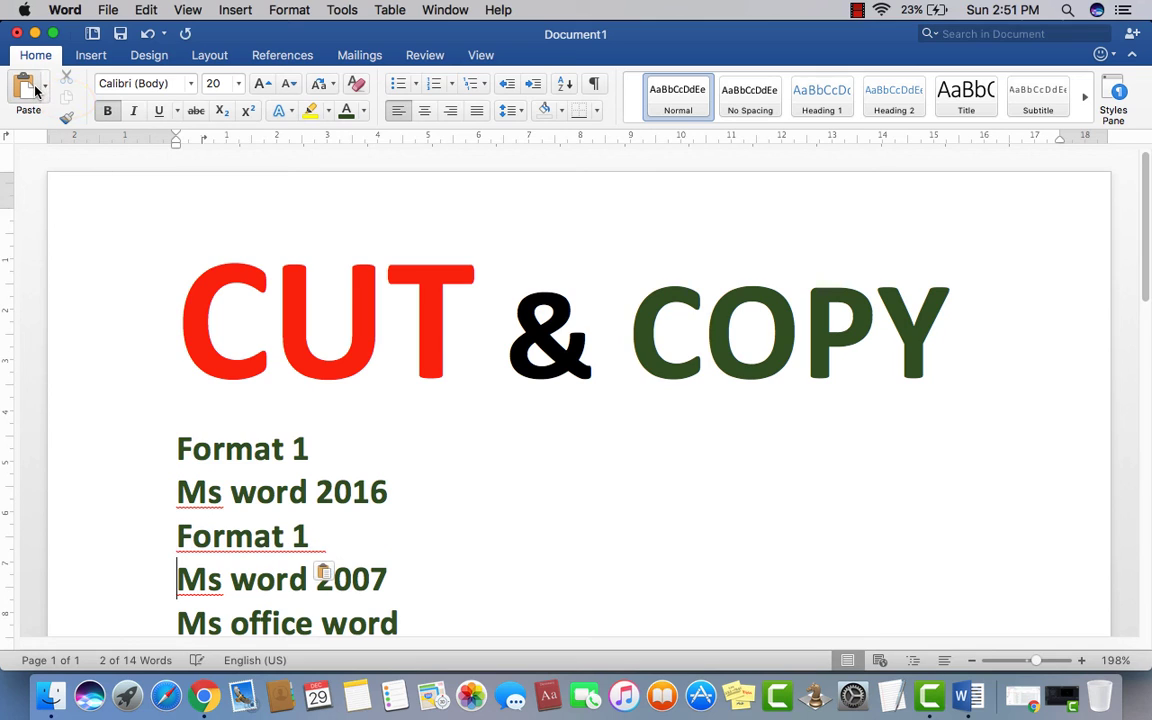
{"action": "left_click", "coordinate": [311, 536]}
{"action": "key", "text": "BackSpace"}
{"action": "type", "text": "2"}
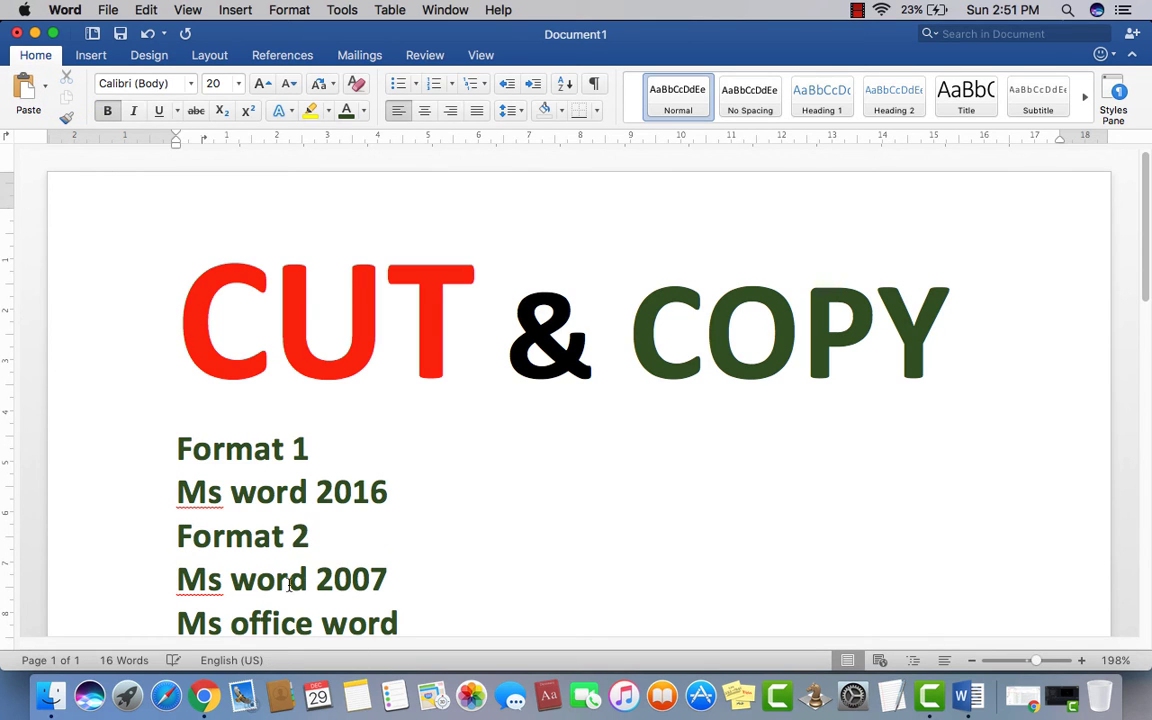
Step: Paste another copy above 'Ms office word' and renumber it 'Format 3'
{"action": "left_click", "coordinate": [24, 88]}
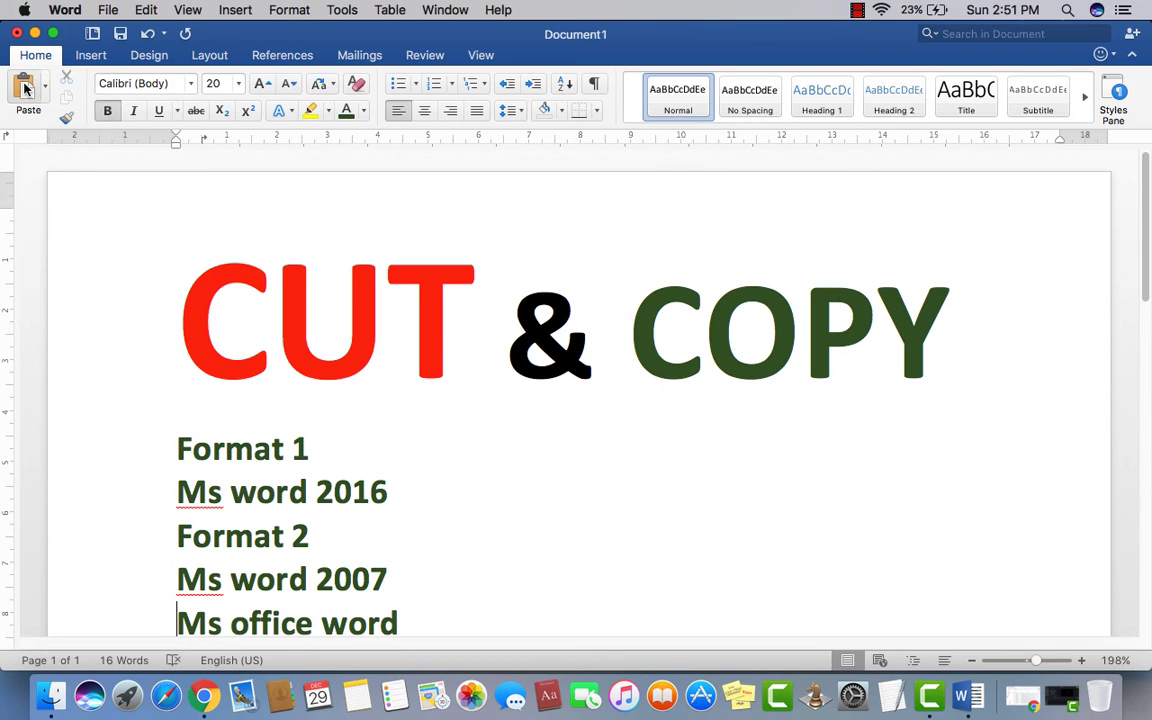
{"action": "left_click", "coordinate": [303, 527]}
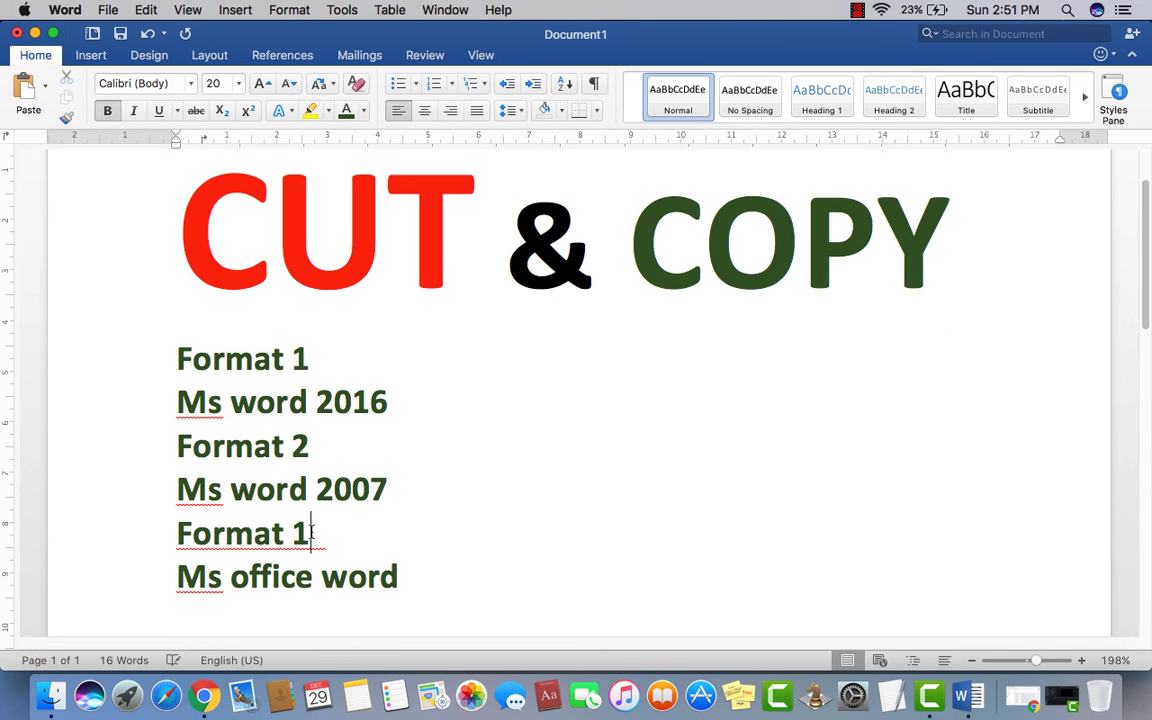
{"action": "key", "text": "BackSpace"}
{"action": "type", "text": "3"}
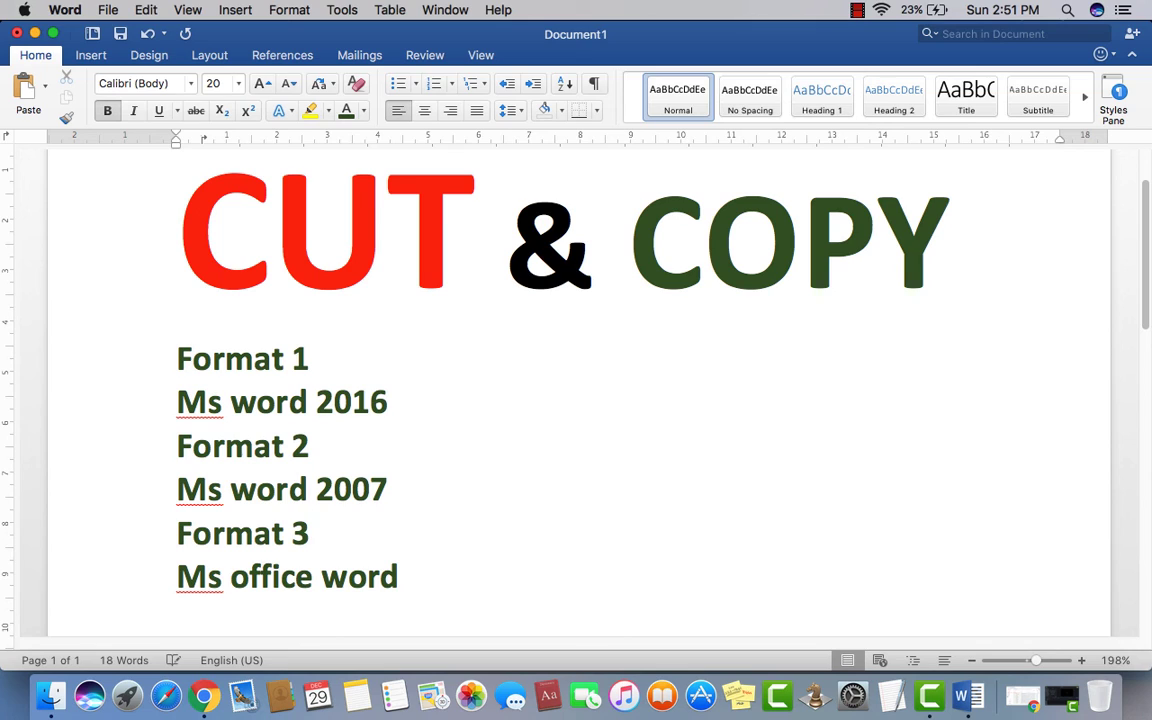